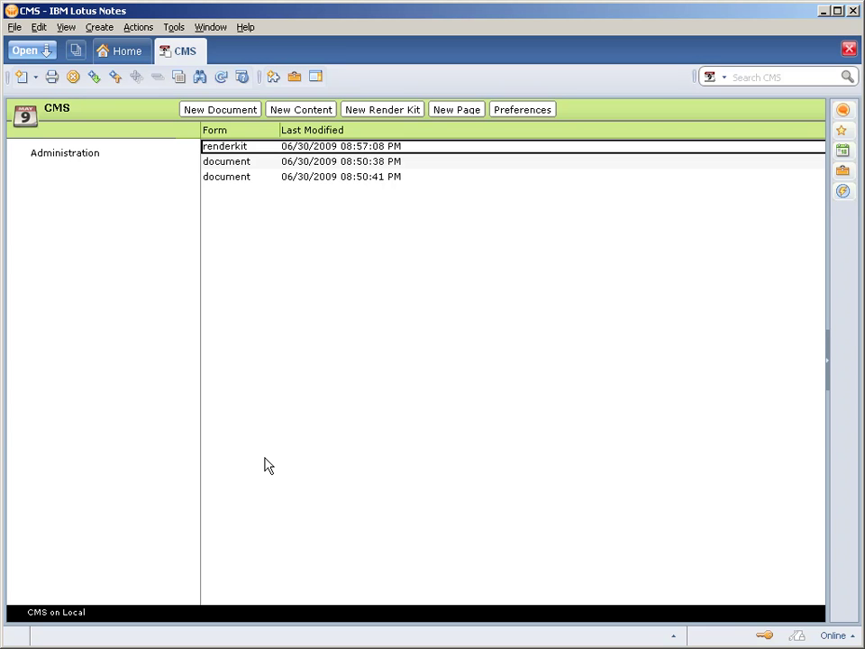
Open the '10 Latest Published Documents' render kit from the CMS document list.
{"action": "double_click", "coordinate": [242, 147]}
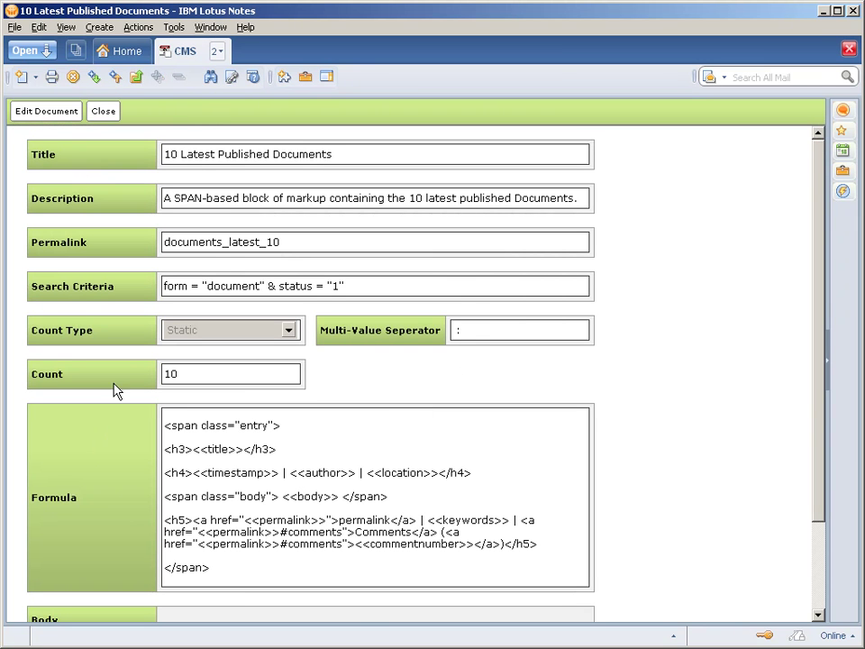
Put the render kit into edit mode and review its Title, Description and Permalink fields.
{"action": "left_click", "coordinate": [56, 110]}
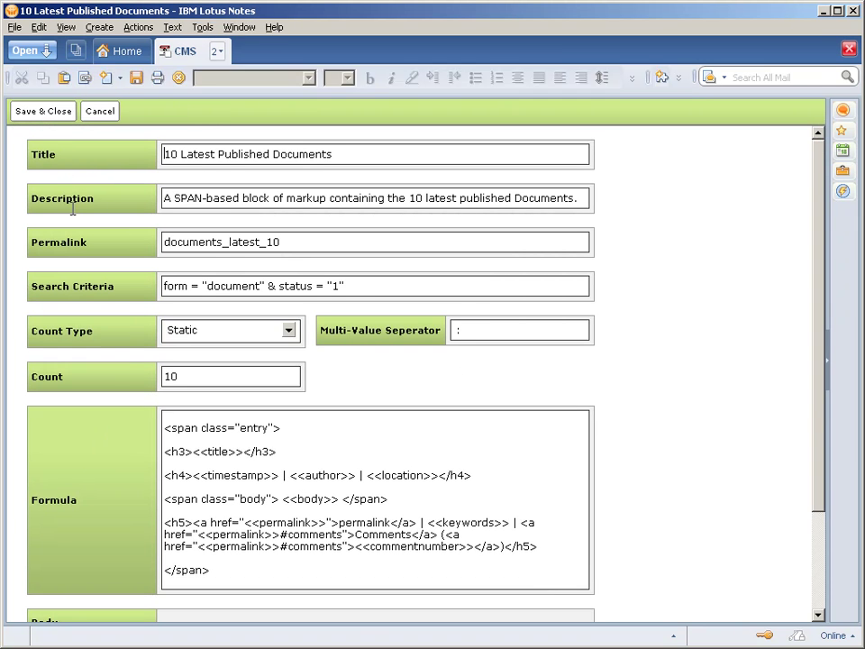
{"action": "left_click_drag", "start_coordinate": [168, 159], "coordinate": [383, 168]}
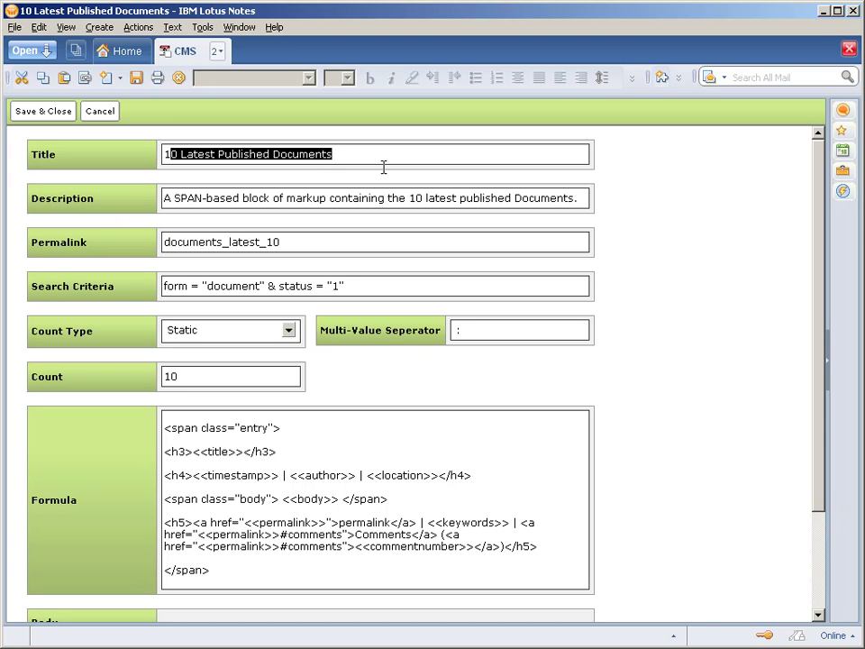
{"action": "left_click", "coordinate": [286, 197]}
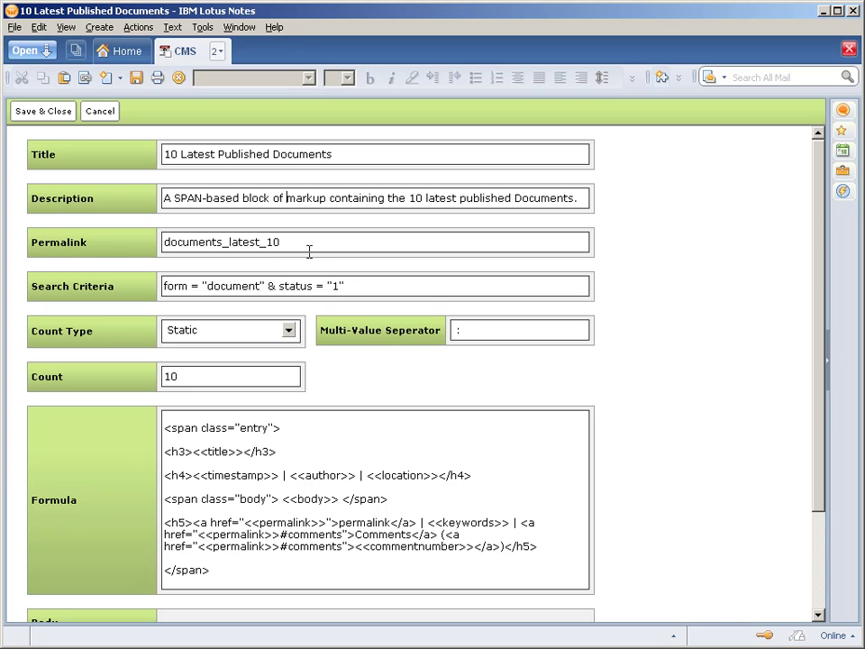
{"action": "left_click_drag", "start_coordinate": [307, 245], "coordinate": [123, 242]}
{"action": "left_click", "coordinate": [350, 285]}
Review the Search Criteria value form = "document" & status = "1".
{"action": "left_click_drag", "start_coordinate": [164, 286], "coordinate": [281, 350]}
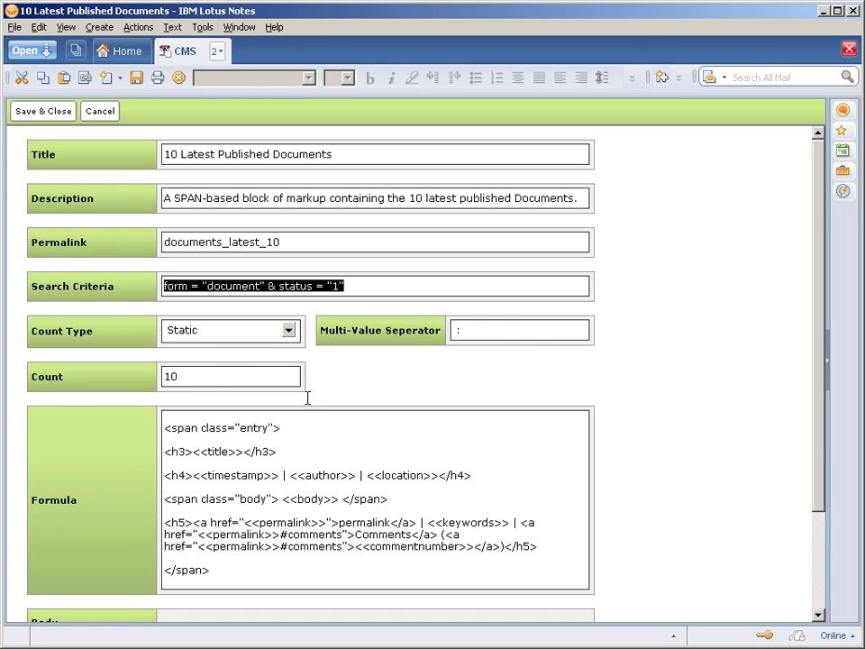
{"action": "scroll", "coordinate": [491, 422], "scroll_direction": "down", "scroll_amount": 3}
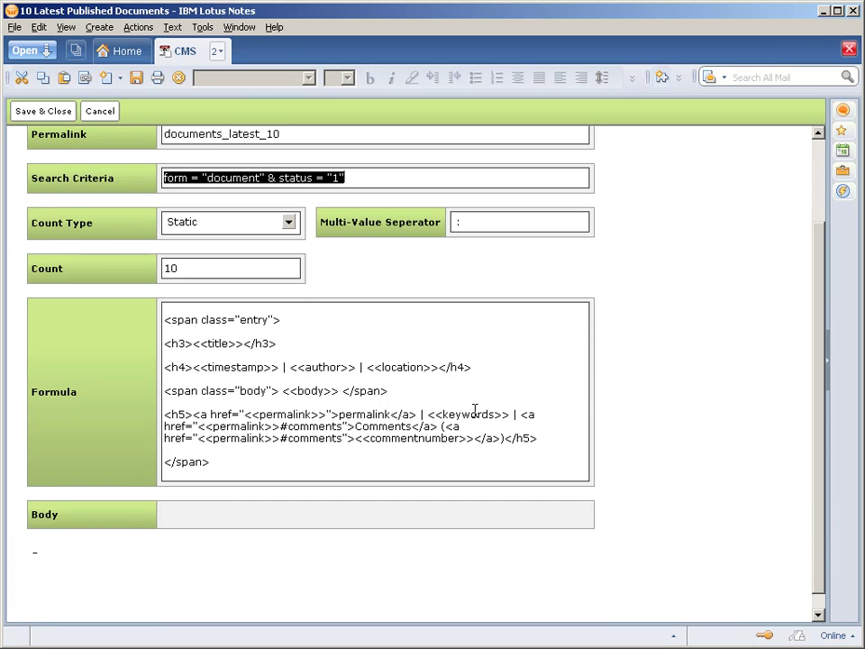
{"action": "scroll", "coordinate": [475, 410], "scroll_direction": "up", "scroll_amount": 3}
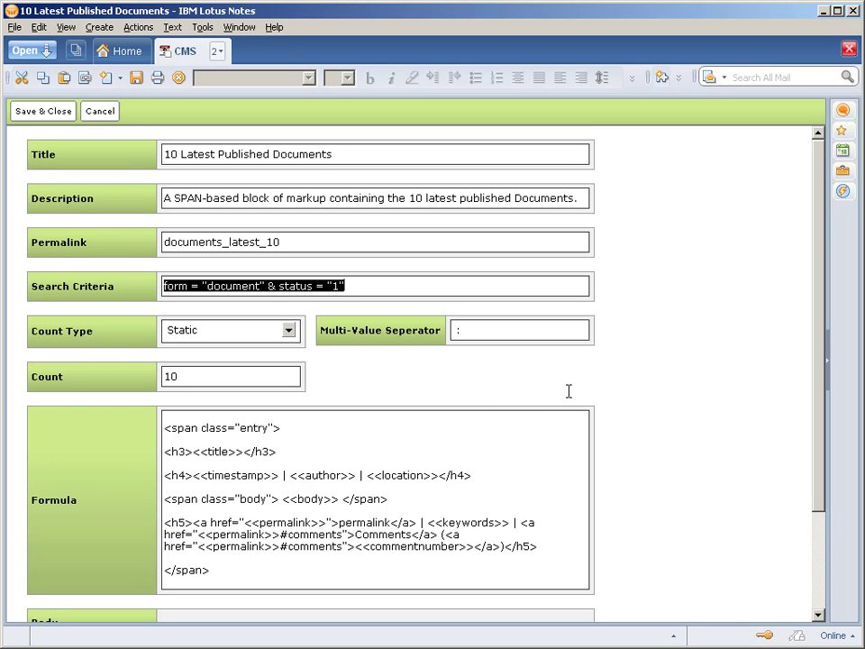
{"action": "left_click", "coordinate": [166, 287]}
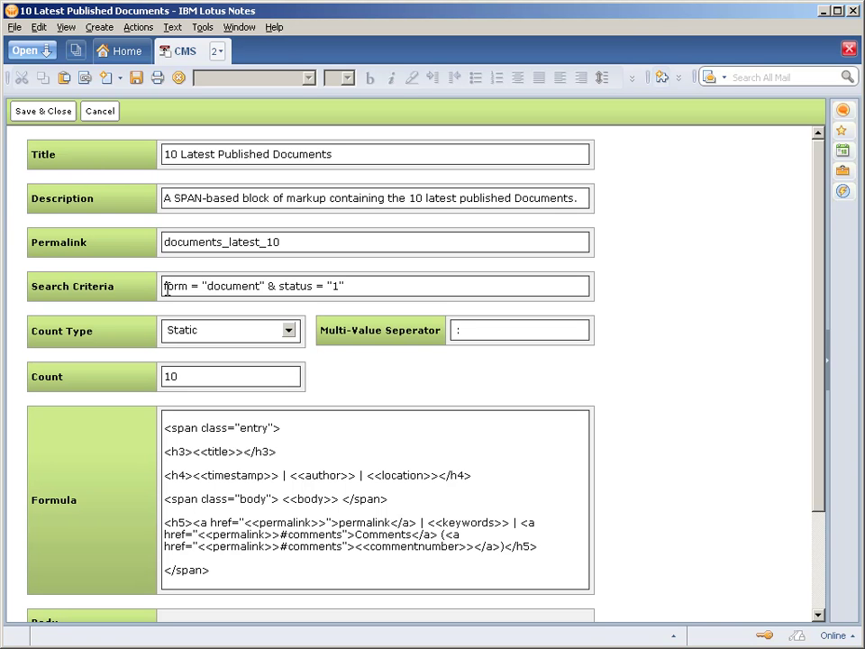
{"action": "left_click_drag", "start_coordinate": [165, 288], "coordinate": [394, 289]}
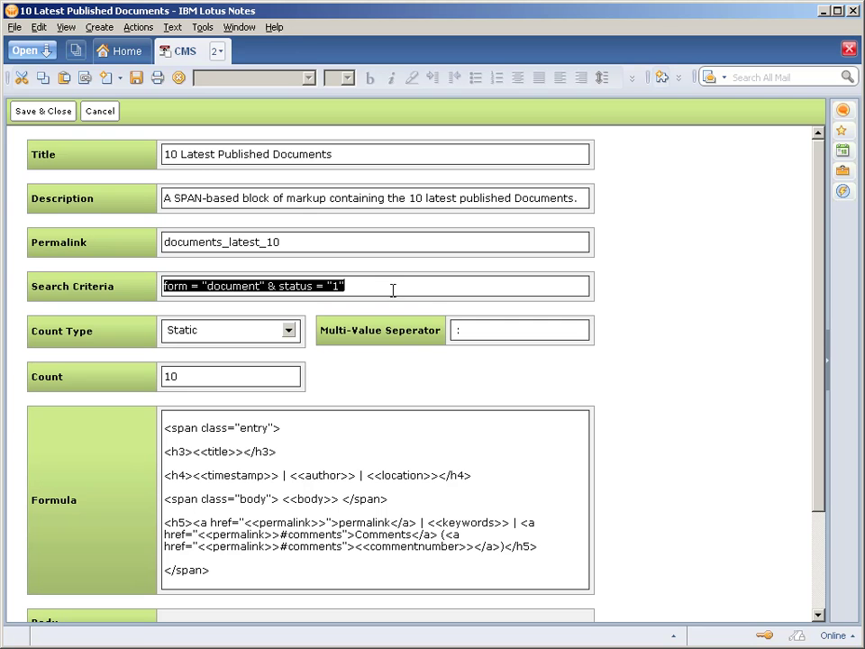
{"action": "left_click", "coordinate": [373, 289]}
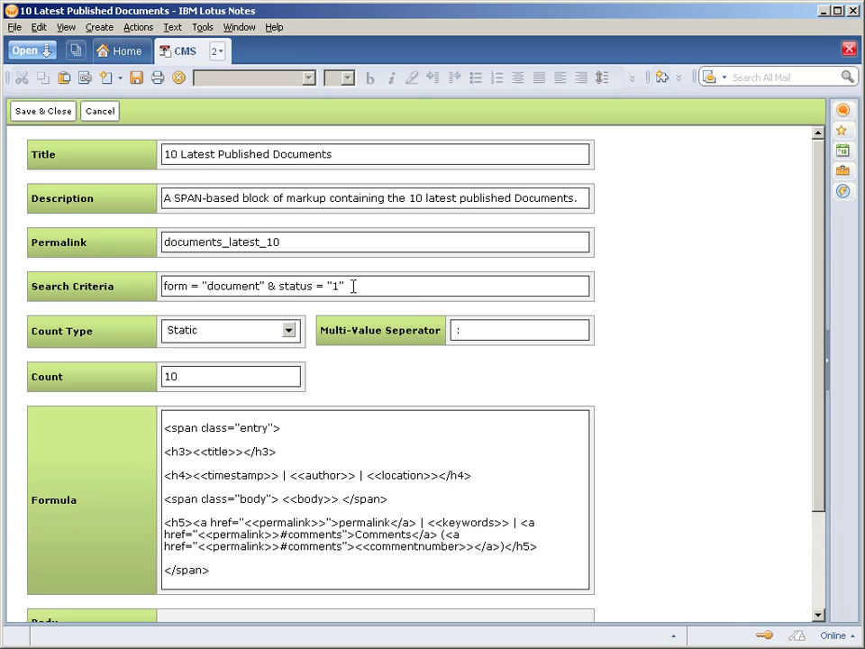
{"action": "left_click_drag", "start_coordinate": [353, 286], "coordinate": [160, 286]}
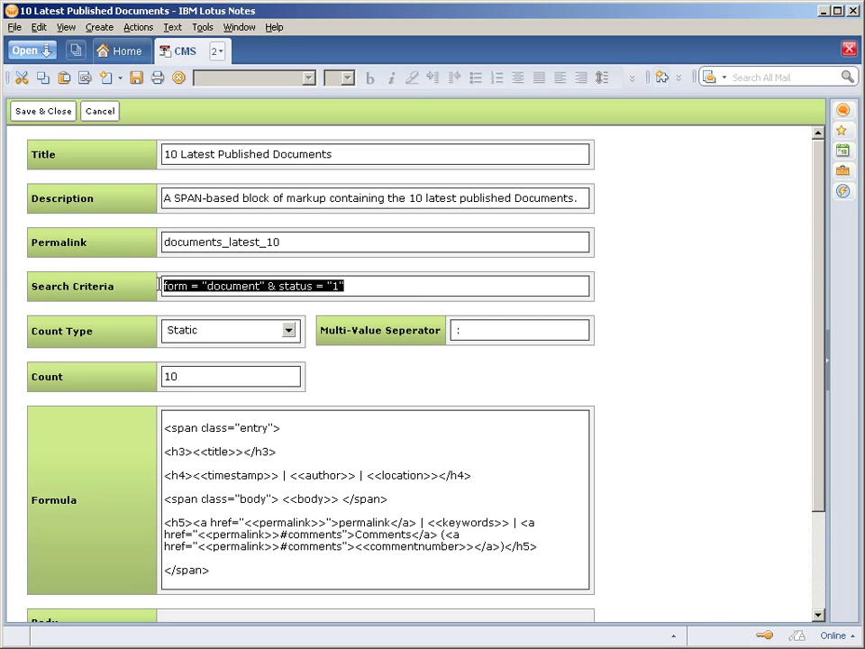
{"action": "left_click", "coordinate": [347, 285]}
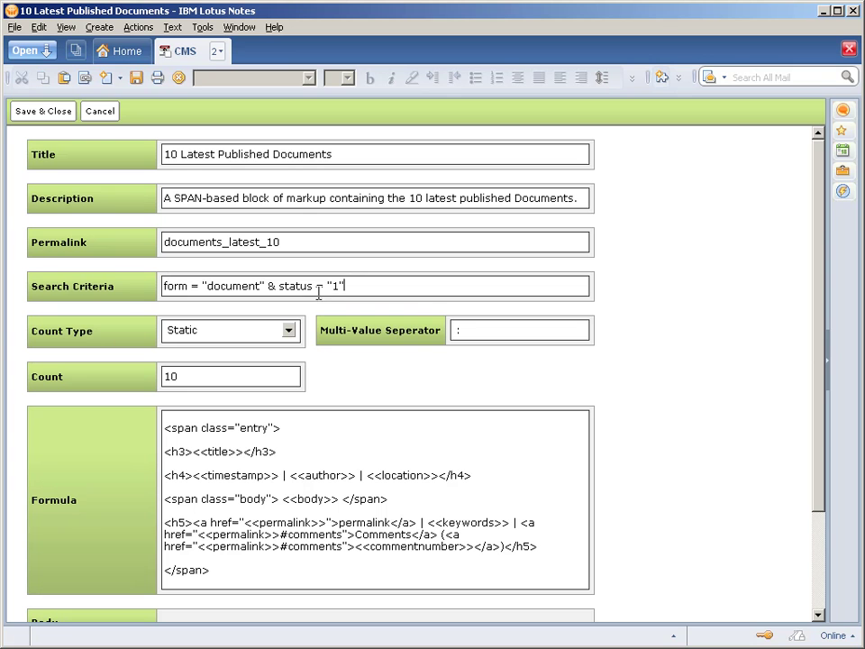
{"action": "double_click", "coordinate": [222, 286]}
{"action": "left_click", "coordinate": [323, 286]}
{"action": "type", "text": "\""}
Check the Count value 10 and the ':' Multi-Value Seperator.
{"action": "left_click_drag", "start_coordinate": [189, 377], "coordinate": [118, 377]}
{"action": "left_click", "coordinate": [469, 330]}
{"action": "key", "text": "ctrl+a"}
{"action": "left_click", "coordinate": [491, 330]}
{"action": "scroll", "coordinate": [614, 392], "scroll_direction": "down", "scroll_amount": 3}
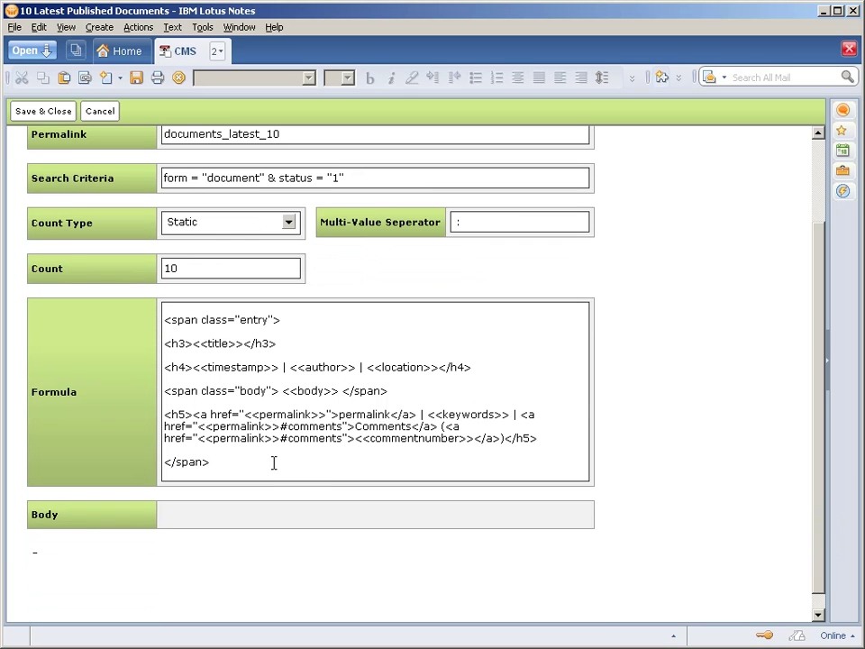
Inspect the Formula HTML markup and its <<title>> placeholder.
{"action": "left_click_drag", "start_coordinate": [235, 461], "coordinate": [139, 301]}
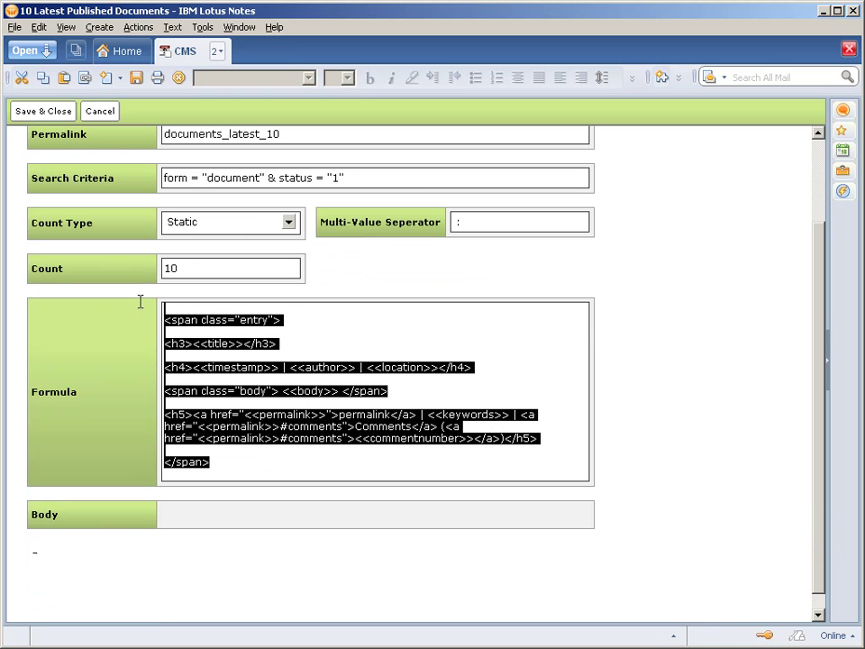
{"action": "left_click_drag", "start_coordinate": [166, 178], "coordinate": [345, 178]}
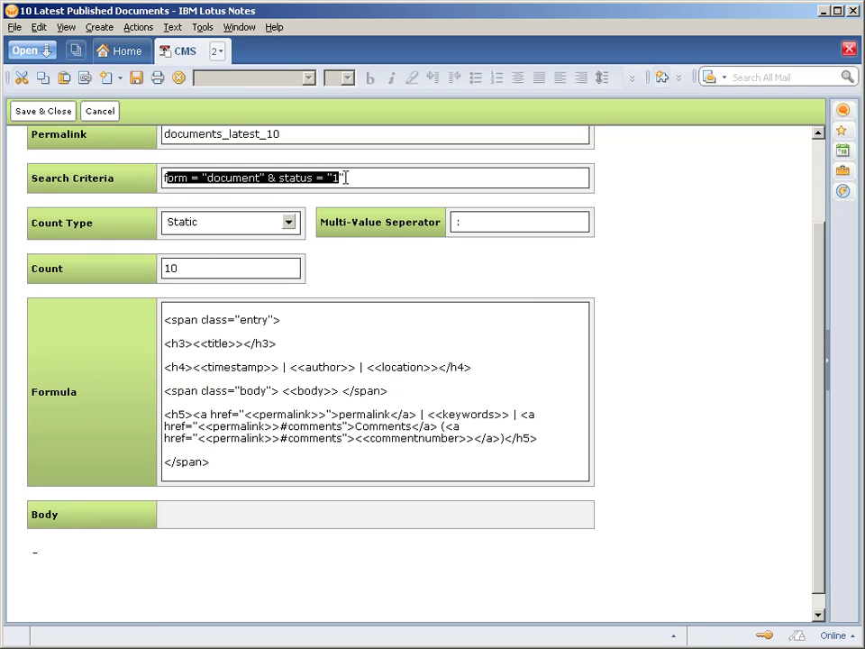
{"action": "left_click_drag", "start_coordinate": [234, 450], "coordinate": [153, 308]}
{"action": "left_click", "coordinate": [225, 462]}
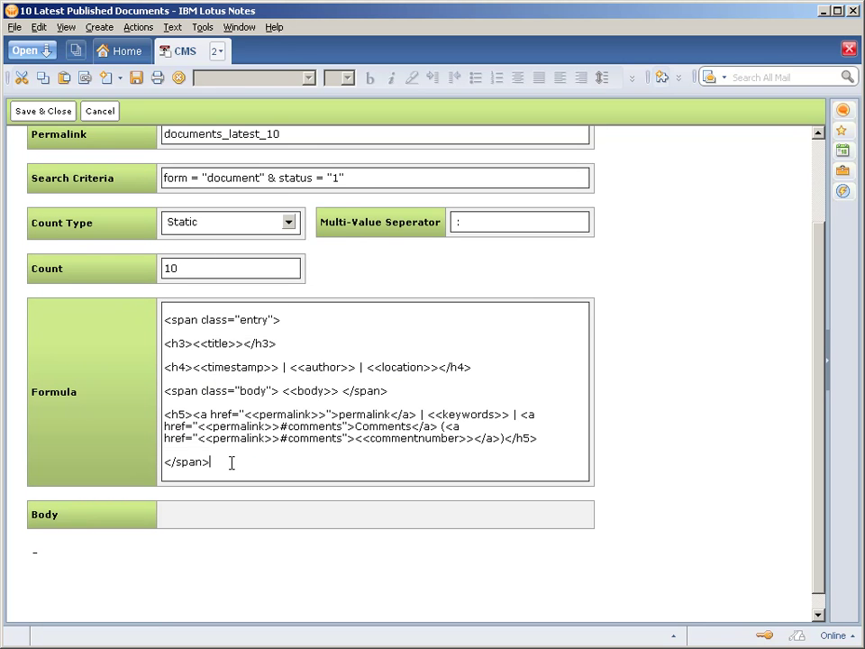
{"action": "left_click", "coordinate": [64, 558]}
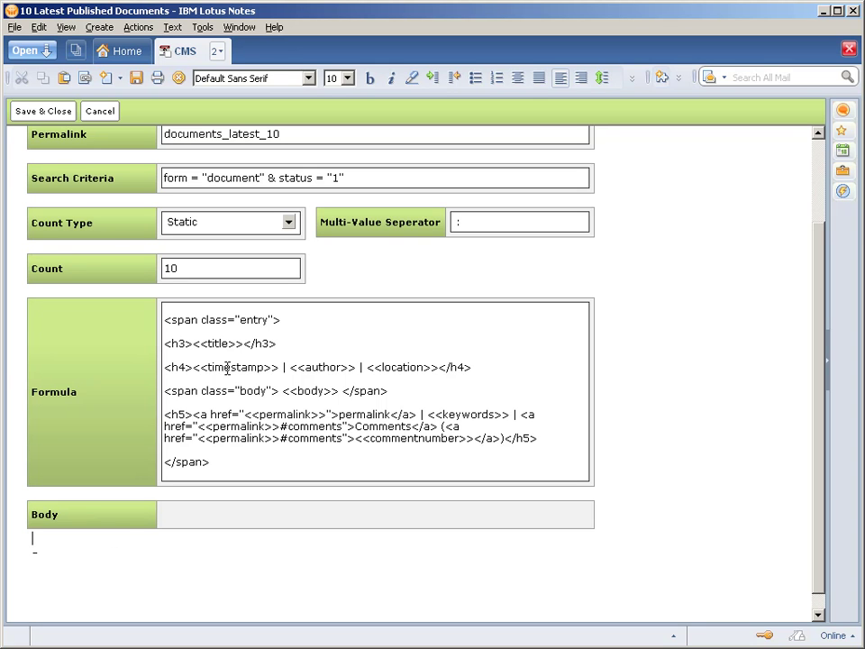
{"action": "left_click_drag", "start_coordinate": [193, 343], "coordinate": [243, 343]}
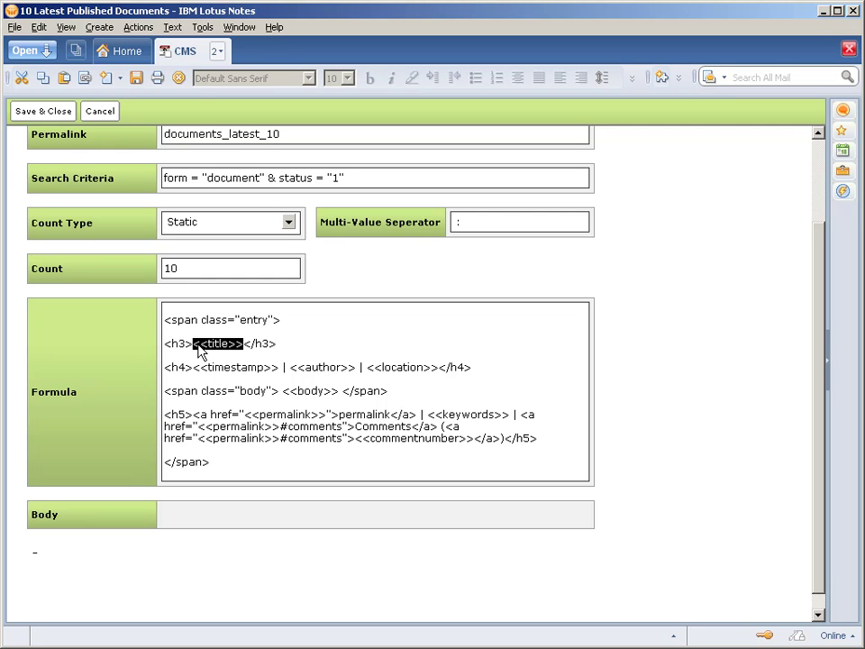
{"action": "left_click_drag", "start_coordinate": [193, 346], "coordinate": [257, 362]}
{"action": "left_click", "coordinate": [275, 367]}
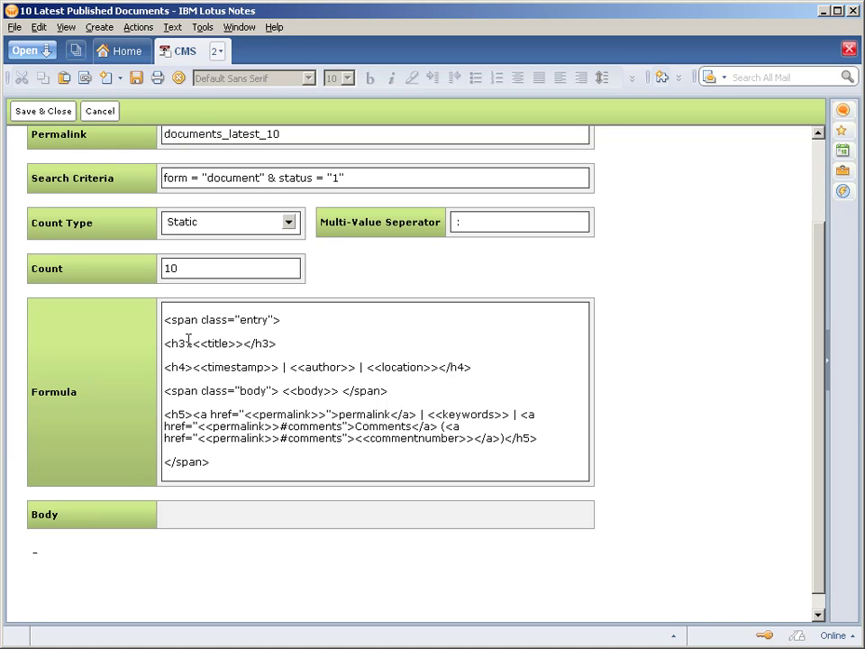
{"action": "left_click_drag", "start_coordinate": [164, 319], "coordinate": [231, 468]}
{"action": "left_click", "coordinate": [230, 469]}
{"action": "left_click", "coordinate": [162, 559]}
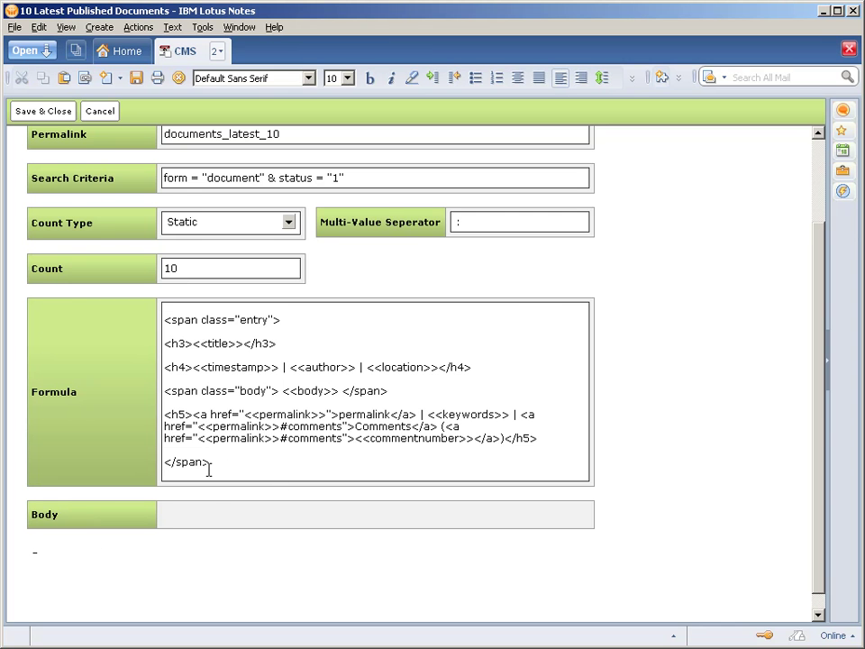
Review the Body area, Permalink and Search Criteria before saving the render kit.
{"action": "left_click", "coordinate": [252, 469]}
{"action": "scroll", "coordinate": [232, 478], "scroll_direction": "down", "scroll_amount": 1}
{"action": "left_click", "coordinate": [124, 538]}
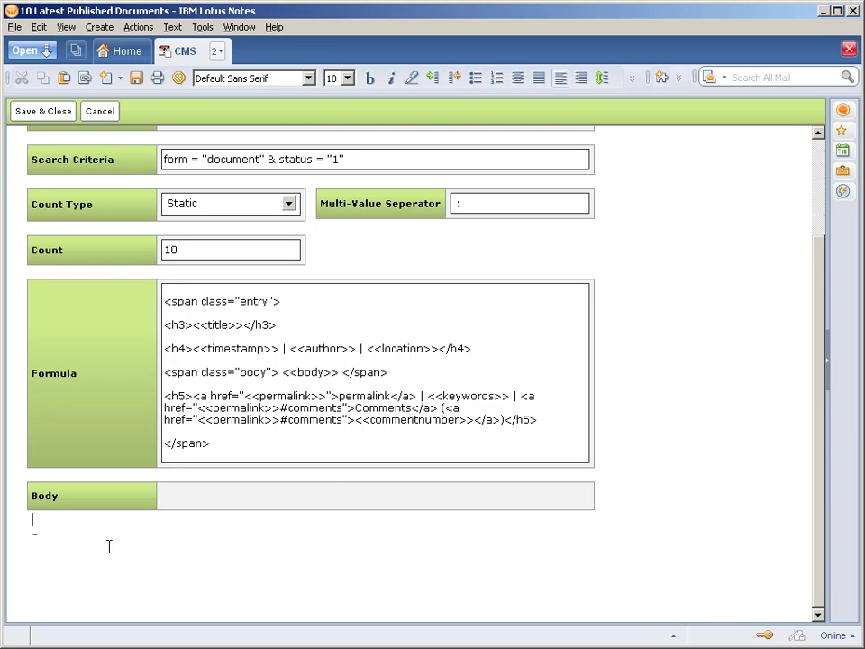
{"action": "scroll", "coordinate": [100, 546], "scroll_direction": "up", "scroll_amount": 3}
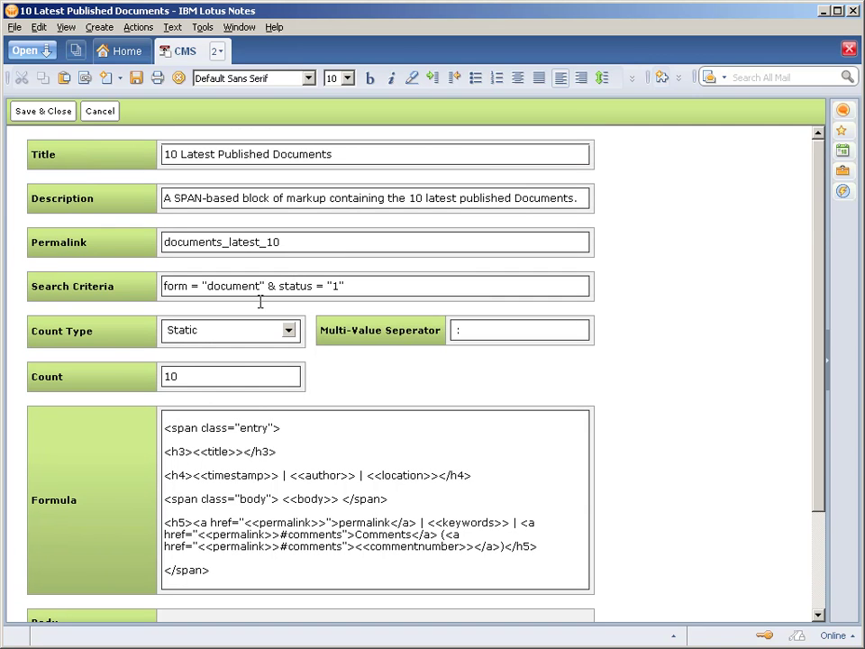
{"action": "left_click", "coordinate": [289, 242]}
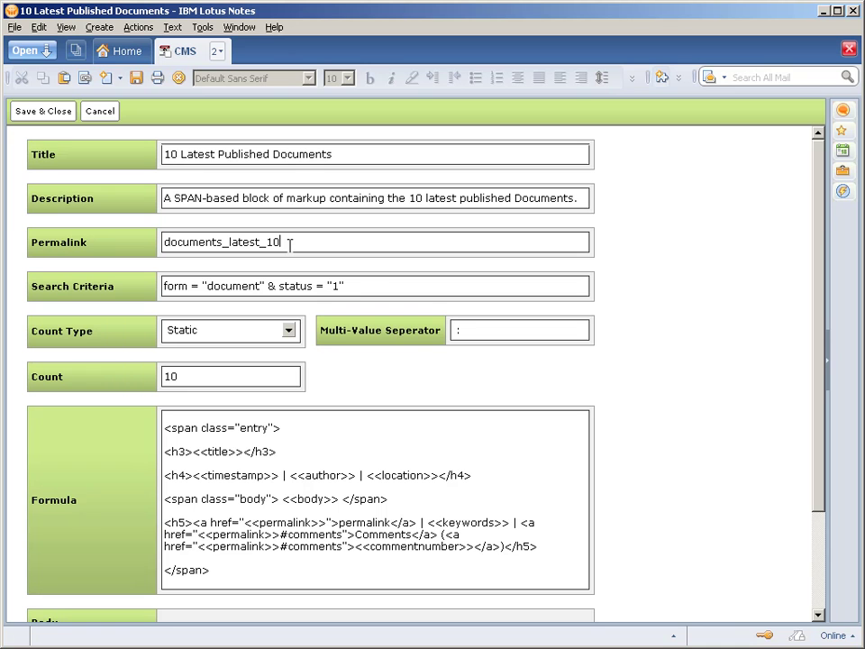
{"action": "left_click", "coordinate": [386, 281]}
{"action": "left_click", "coordinate": [366, 251]}
Save and close the render kit, then reopen and close it to confirm.
{"action": "key", "text": "Escape"}
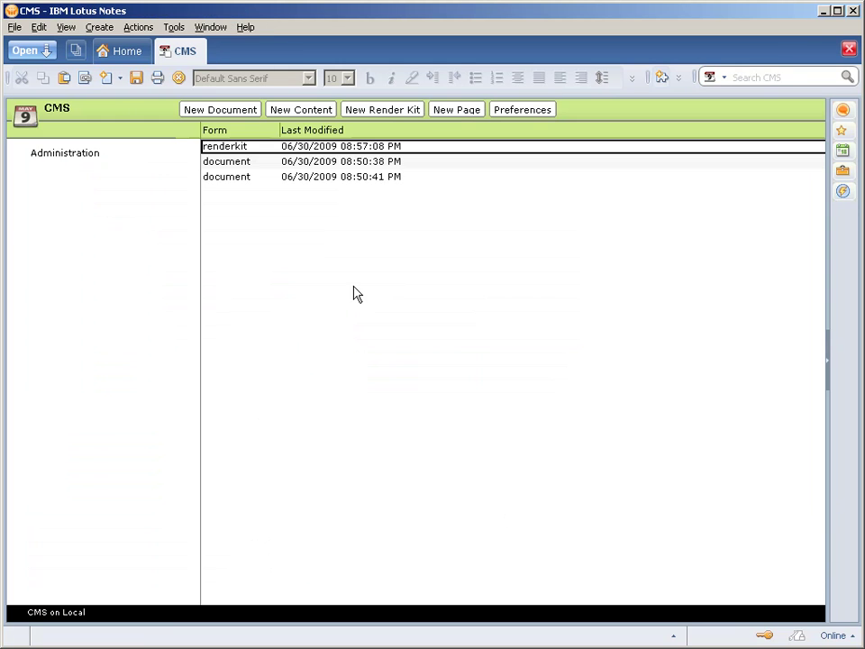
{"action": "double_click", "coordinate": [225, 151]}
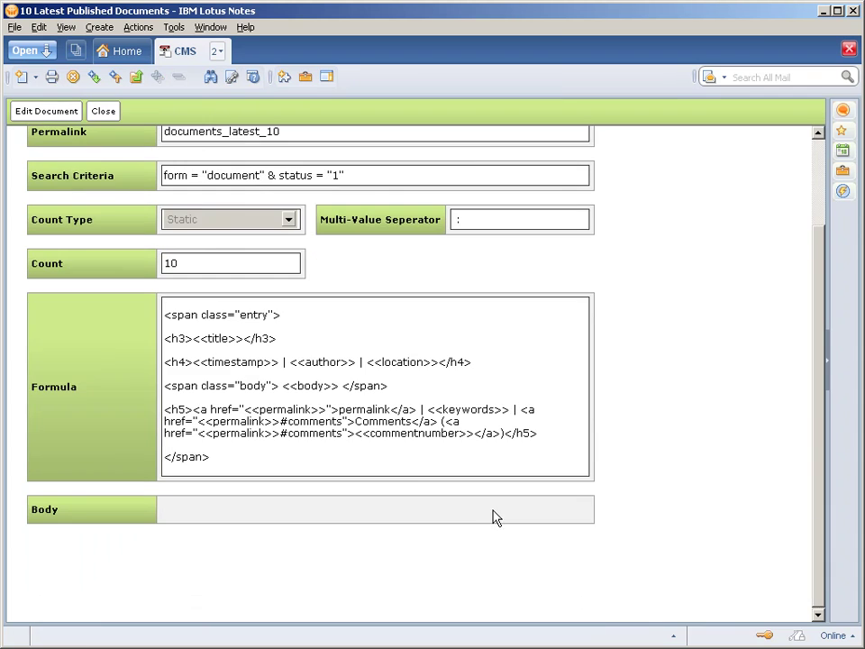
{"action": "key", "text": "Escape"}
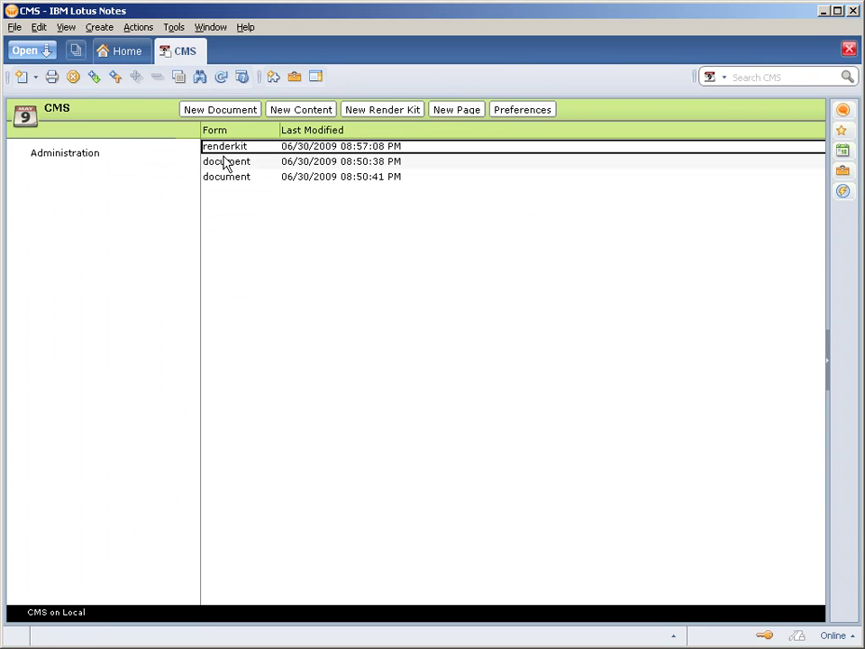
Check the Test and Test 2 documents, closing each afterwards.
{"action": "double_click", "coordinate": [226, 163]}
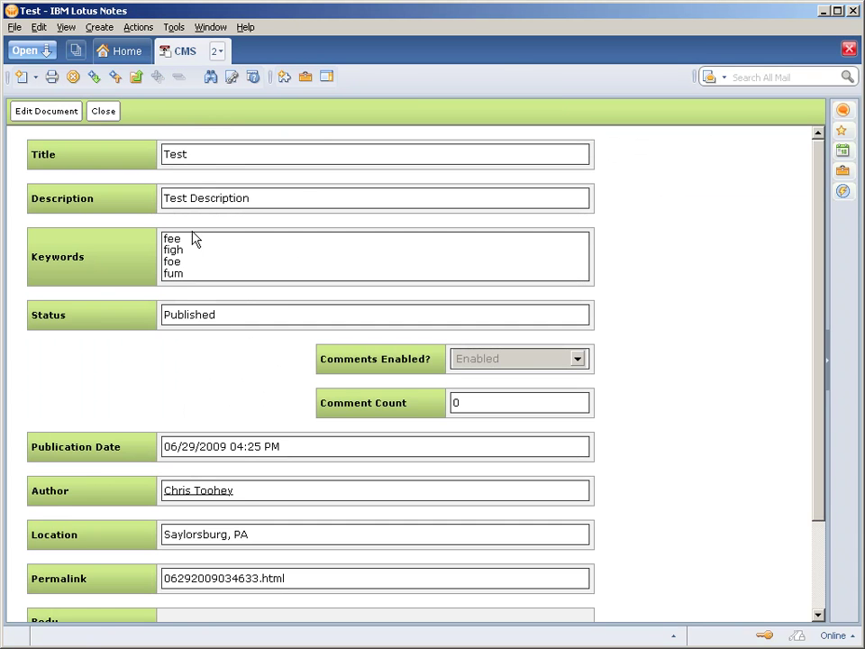
{"action": "scroll", "coordinate": [216, 351], "scroll_direction": "down", "scroll_amount": 3}
{"action": "key", "text": "Escape"}
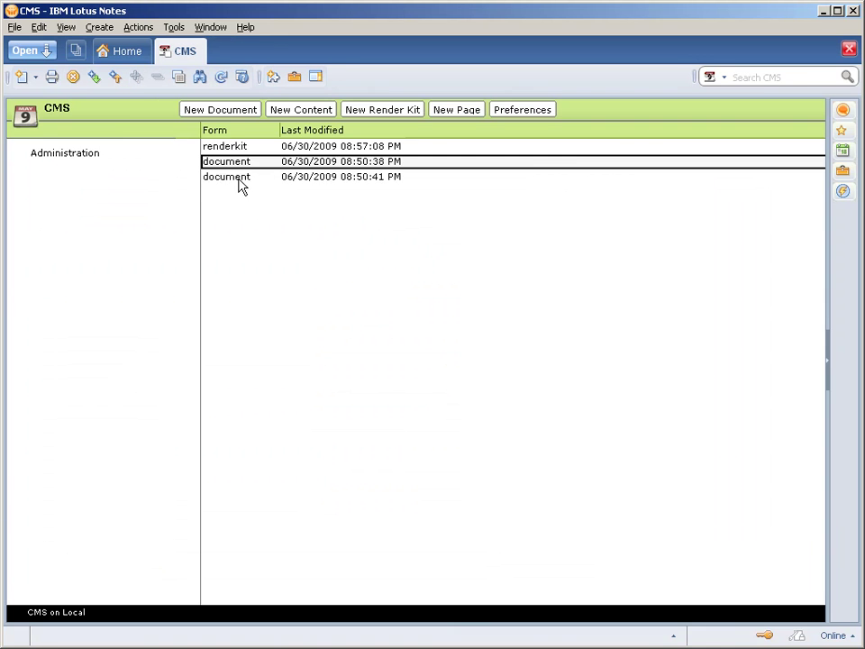
{"action": "double_click", "coordinate": [233, 177]}
{"action": "scroll", "coordinate": [244, 421], "scroll_direction": "up", "scroll_amount": 3}
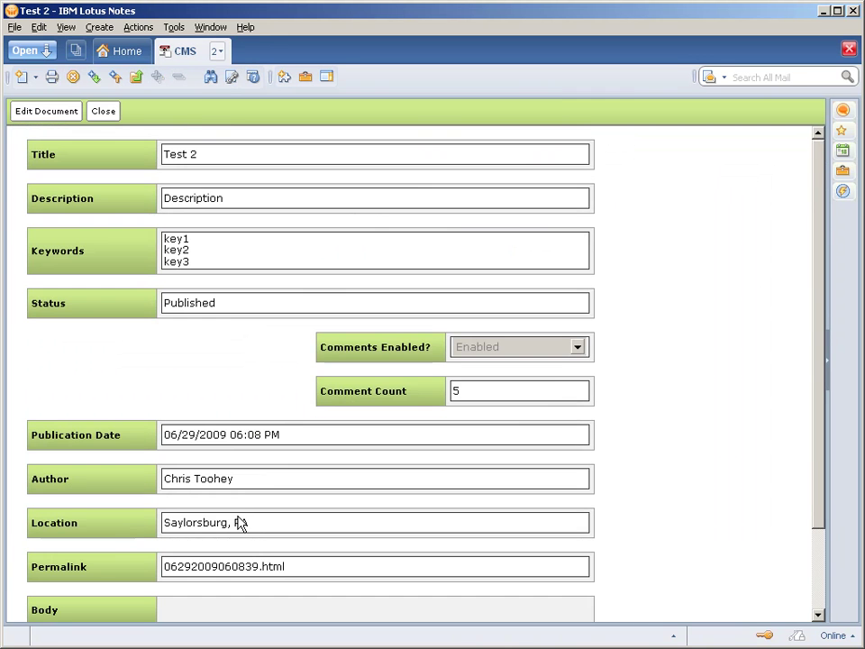
{"action": "key", "text": "Escape"}
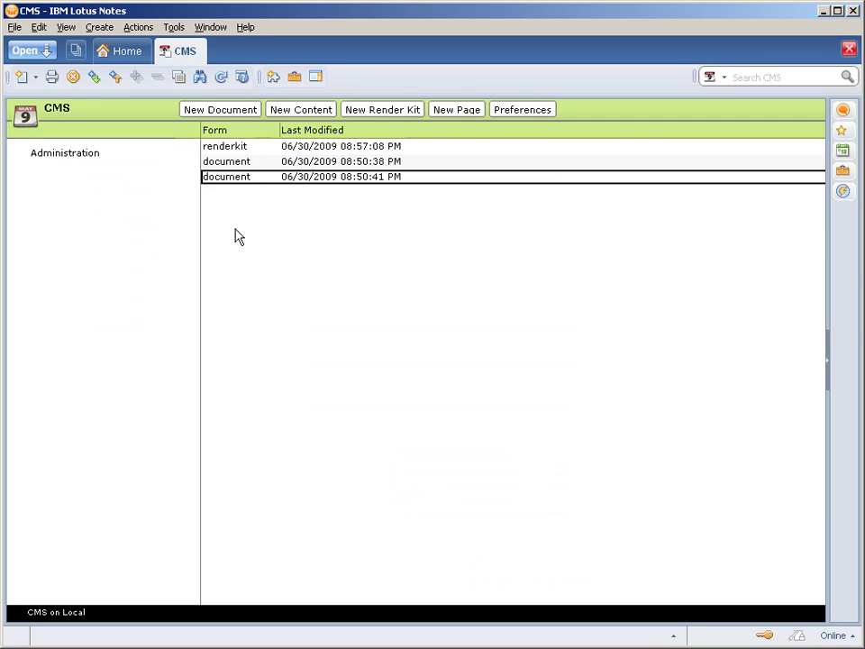
Run the processrenderkit action on the selected render kit entry.
{"action": "left_click", "coordinate": [250, 147]}
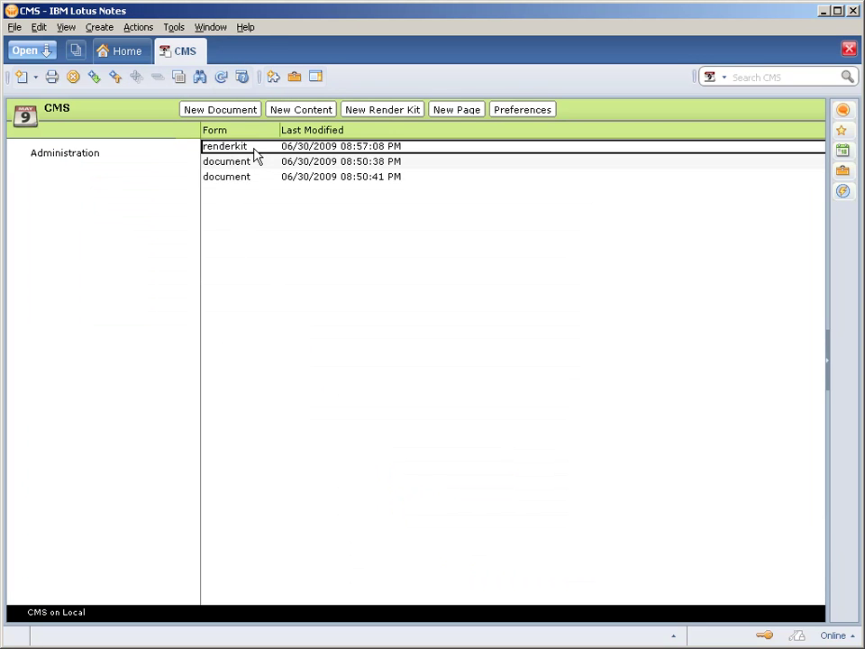
{"action": "left_click", "coordinate": [137, 29]}
{"action": "left_click", "coordinate": [135, 45]}
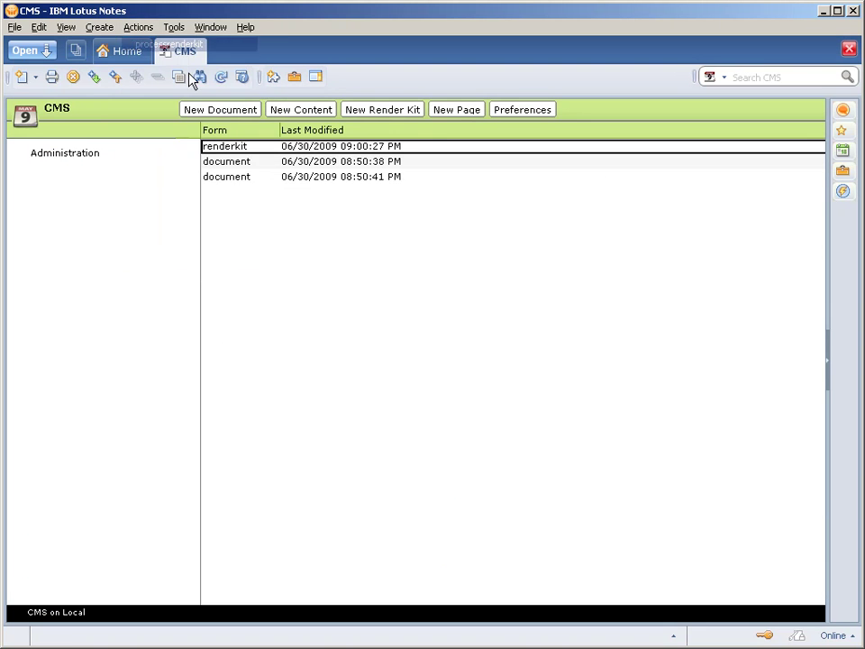
Open the processed render kit and compare its Body HTML with the formula's <<body>> placeholder.
{"action": "double_click", "coordinate": [260, 147]}
{"action": "scroll", "coordinate": [351, 305], "scroll_direction": "down", "scroll_amount": 10}
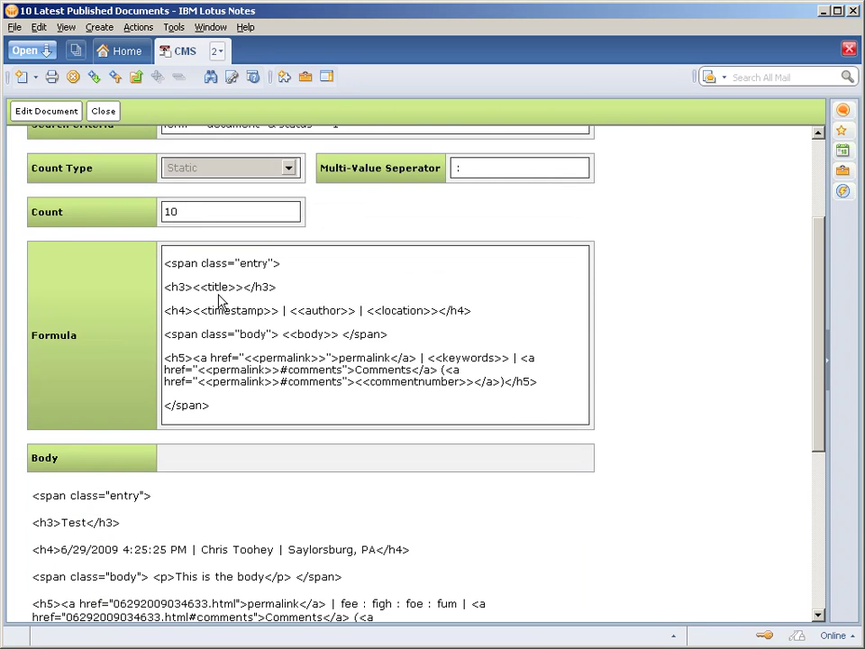
{"action": "scroll", "coordinate": [190, 426], "scroll_direction": "up", "scroll_amount": 1}
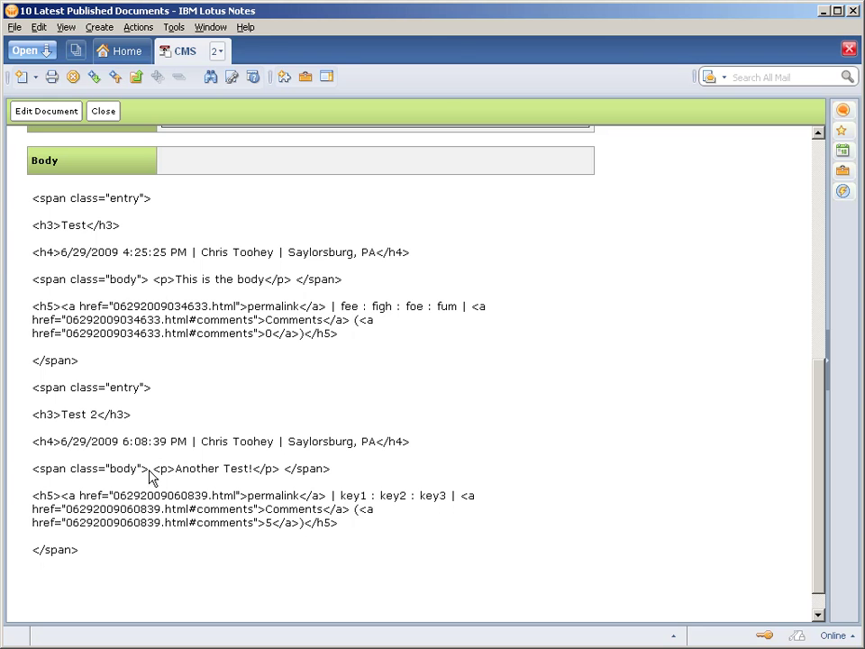
{"action": "left_click_drag", "start_coordinate": [150, 471], "coordinate": [287, 476]}
{"action": "scroll", "coordinate": [299, 491], "scroll_direction": "up", "scroll_amount": 3}
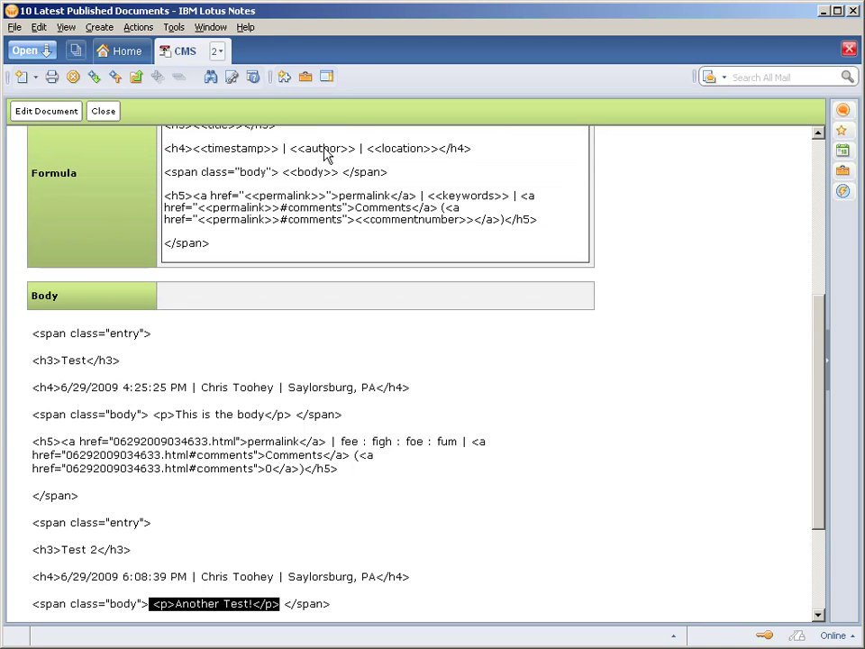
{"action": "left_click_drag", "start_coordinate": [339, 173], "coordinate": [283, 183]}
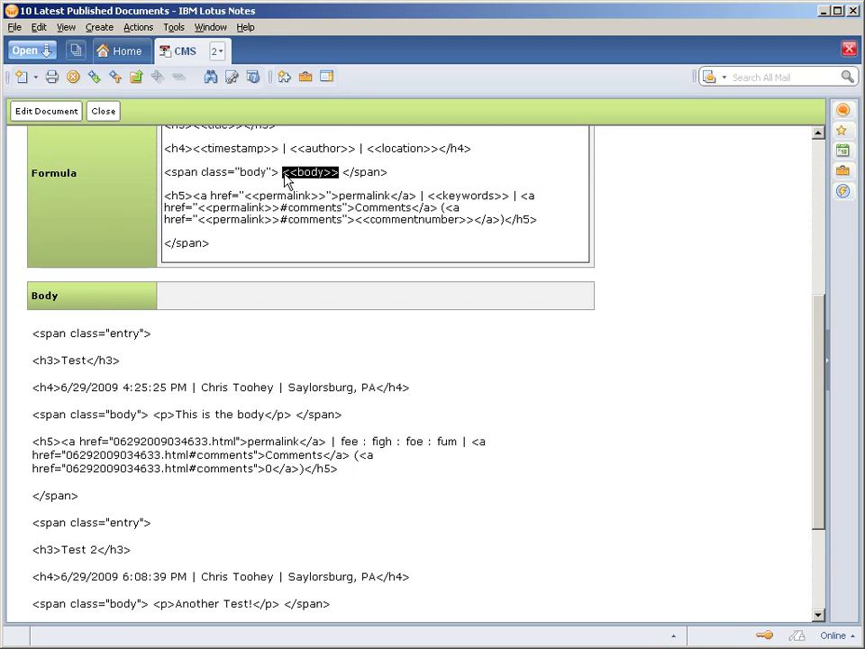
{"action": "left_click", "coordinate": [288, 347]}
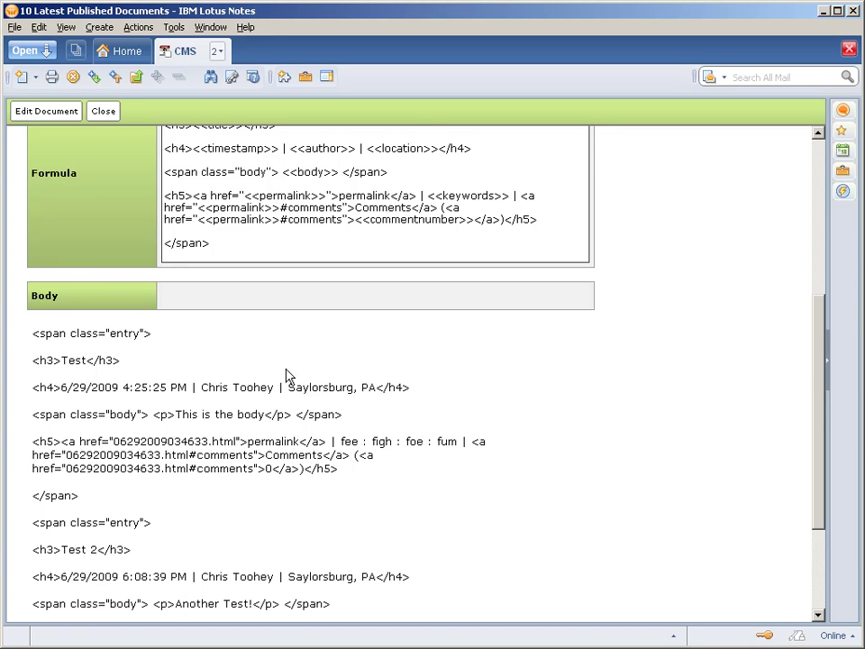
Review the rest of the Body's generated HTML, including the keywords text for each entry.
{"action": "scroll", "coordinate": [290, 377], "scroll_direction": "down", "scroll_amount": 3}
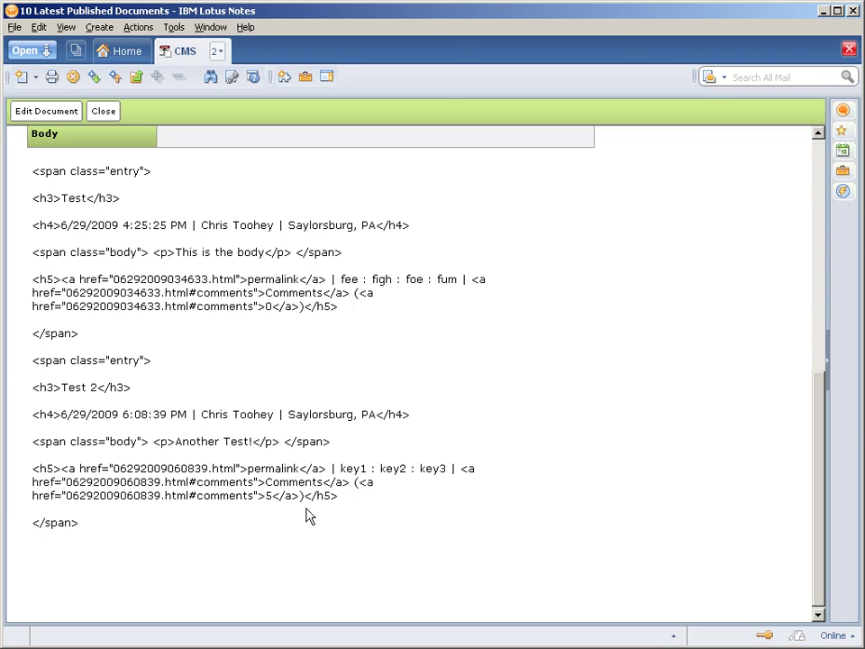
{"action": "left_click_drag", "start_coordinate": [341, 470], "coordinate": [447, 471]}
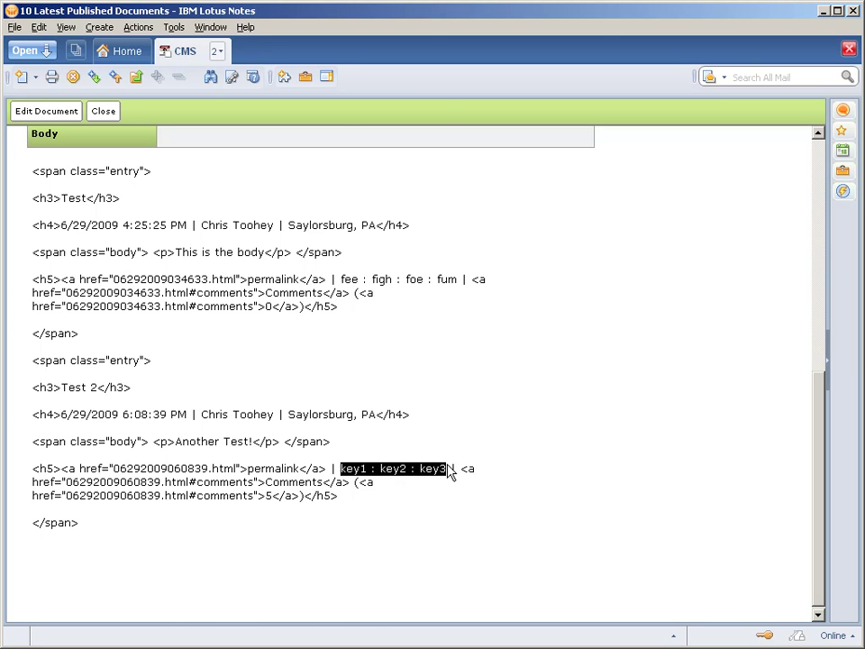
{"action": "scroll", "coordinate": [450, 415], "scroll_direction": "up", "scroll_amount": 3}
{"action": "scroll", "coordinate": [424, 423], "scroll_direction": "up", "scroll_amount": 5}
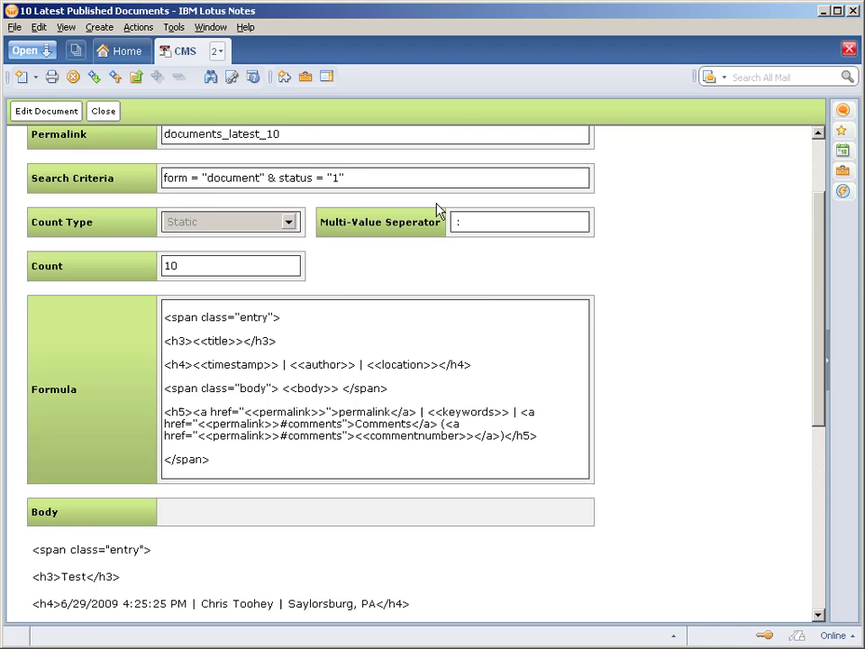
{"action": "scroll", "coordinate": [477, 396], "scroll_direction": "down", "scroll_amount": 3}
{"action": "scroll", "coordinate": [469, 489], "scroll_direction": "down", "scroll_amount": 1}
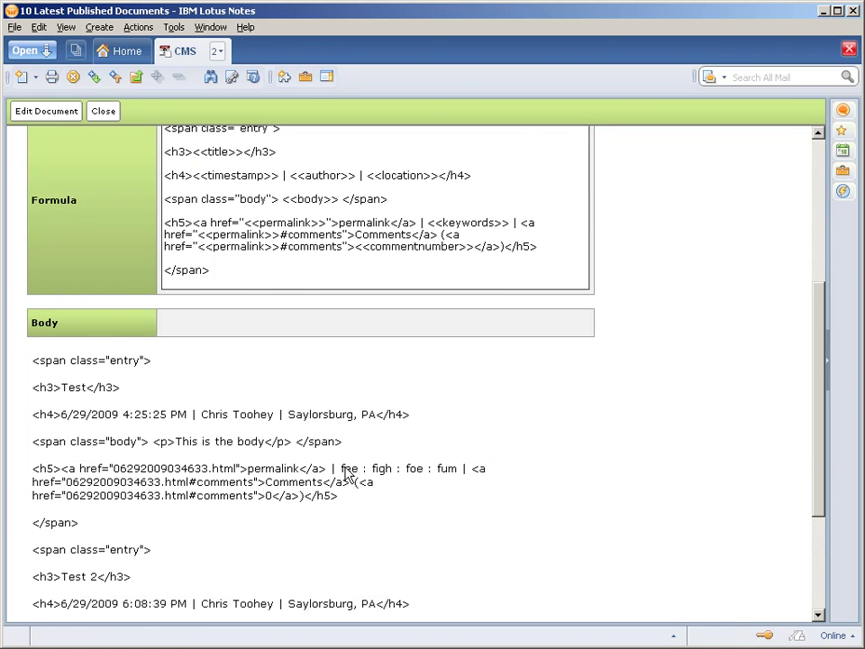
{"action": "left_click_drag", "start_coordinate": [342, 469], "coordinate": [451, 484]}
{"action": "left_click", "coordinate": [357, 521]}
{"action": "scroll", "coordinate": [348, 506], "scroll_direction": "down", "scroll_amount": 4}
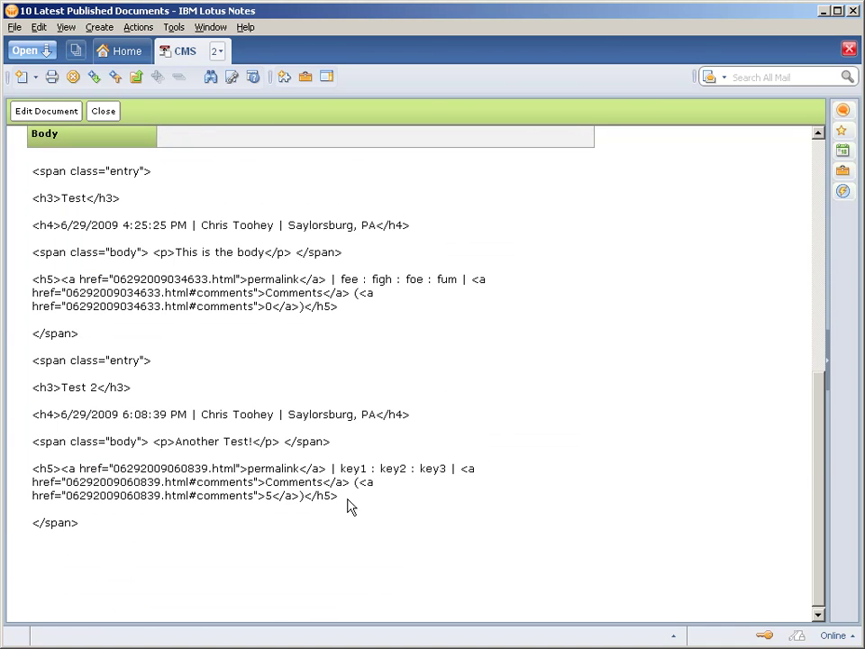
{"action": "scroll", "coordinate": [349, 505], "scroll_direction": "up", "scroll_amount": 8}
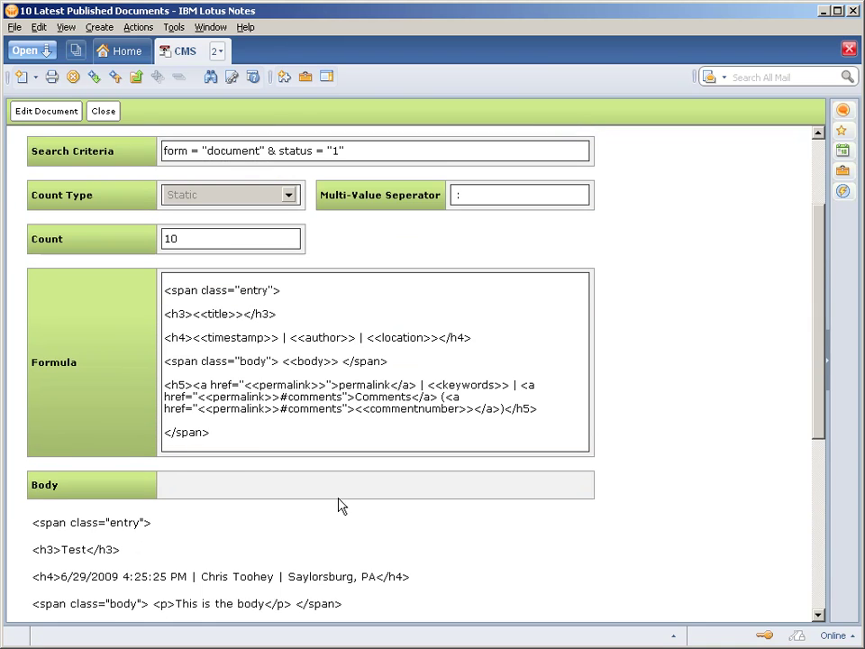